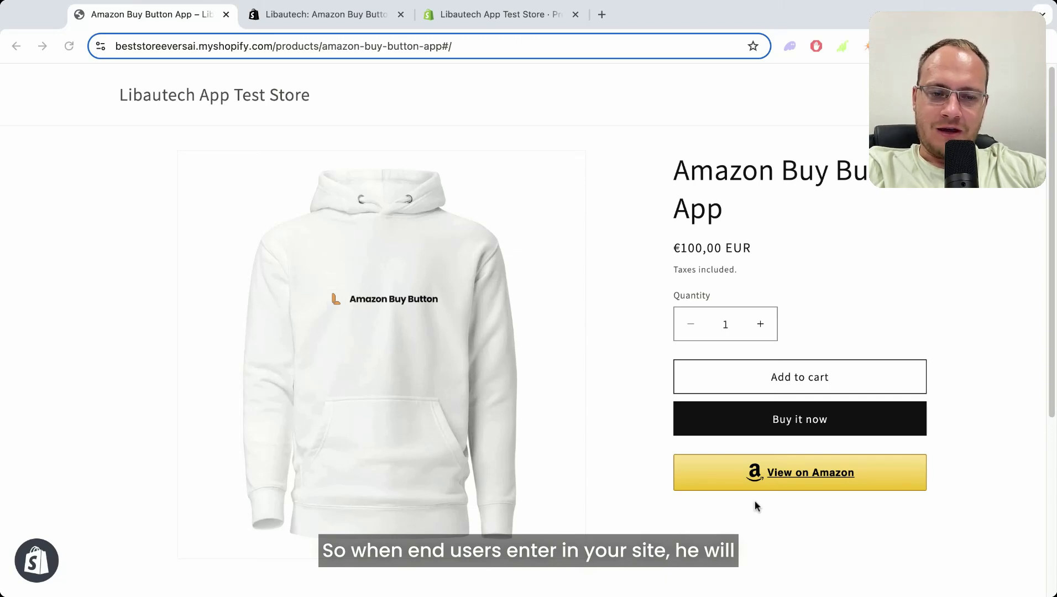
Step: Check the linked Amazon product page from the storefront, then return to the store admin
left_click(841, 488)
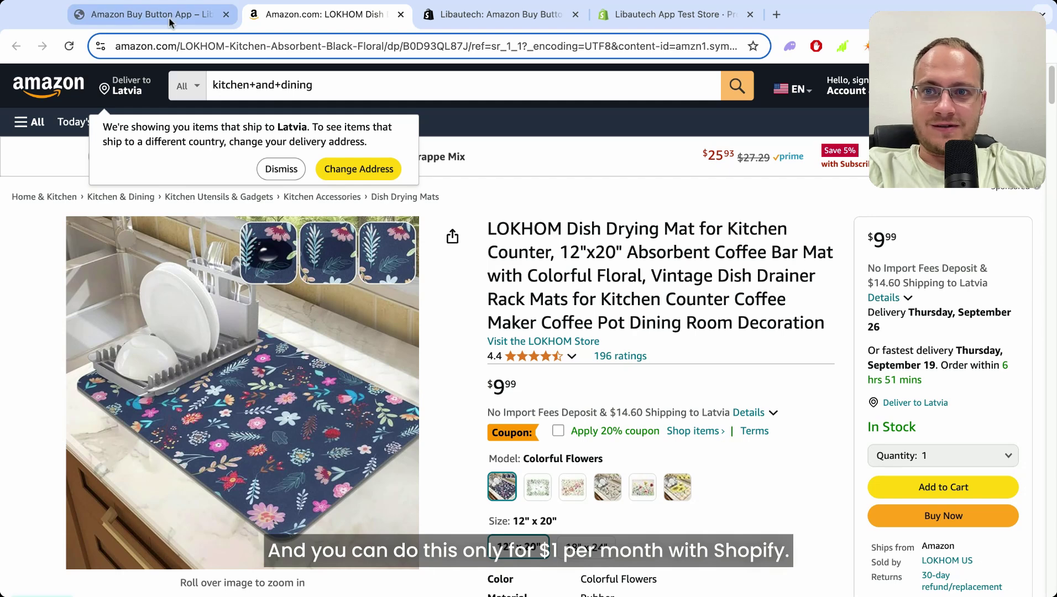
left_click(153, 14)
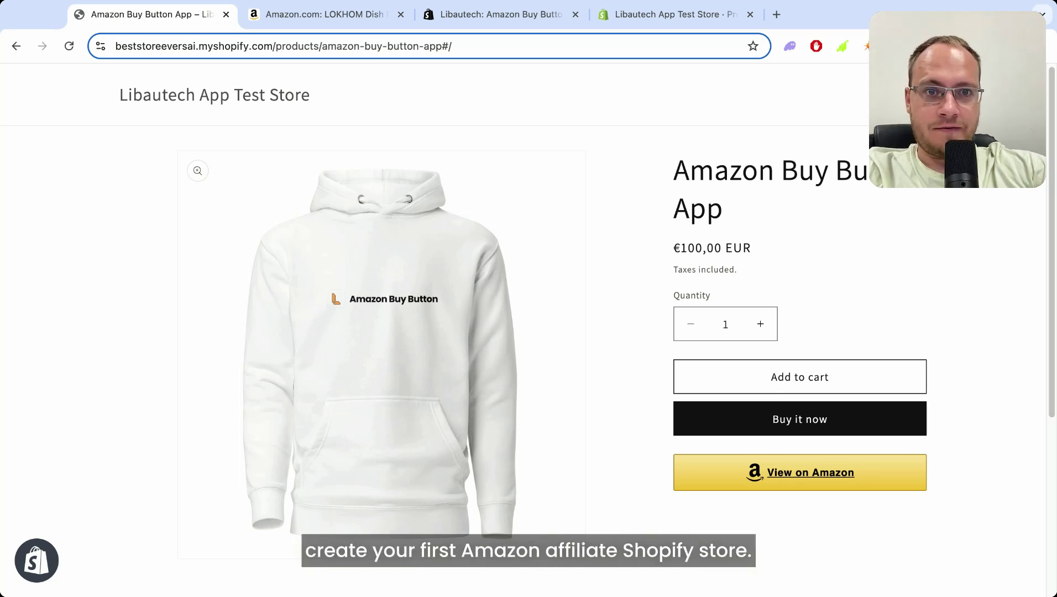
left_click(656, 22)
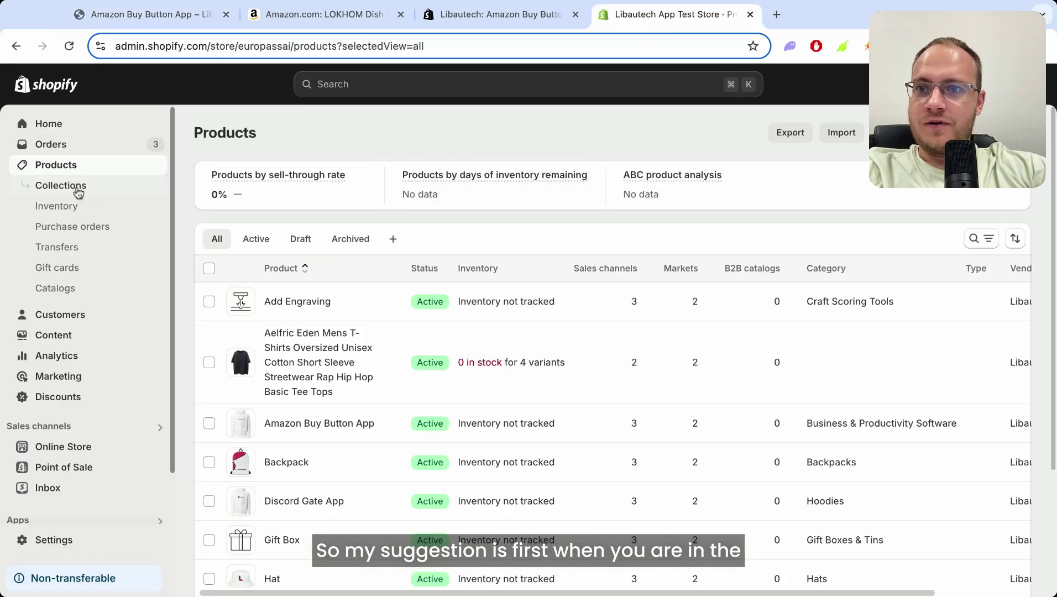
Step: From Products, open the Aelfric Eden oversized T-shirt for editing
left_click(72, 167)
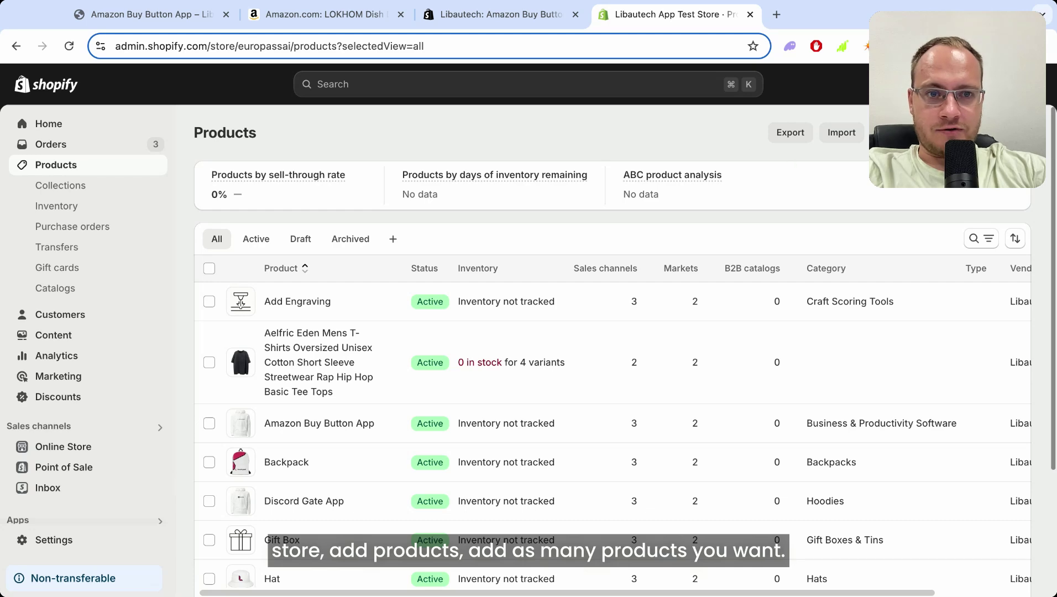
left_click(305, 355)
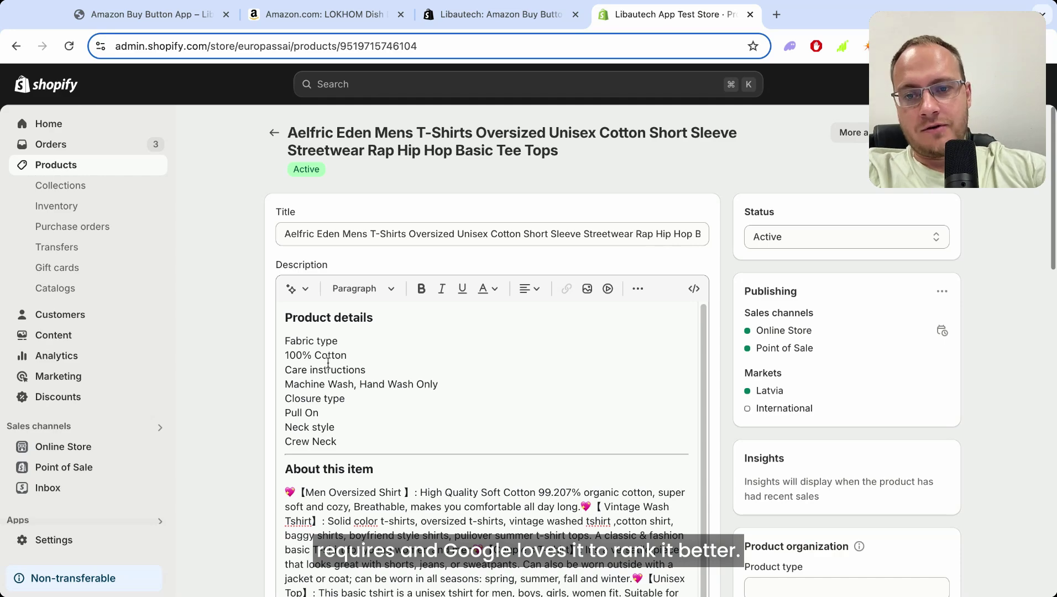
scroll(229, 295, "down", 1)
scroll(229, 295, "down", 5)
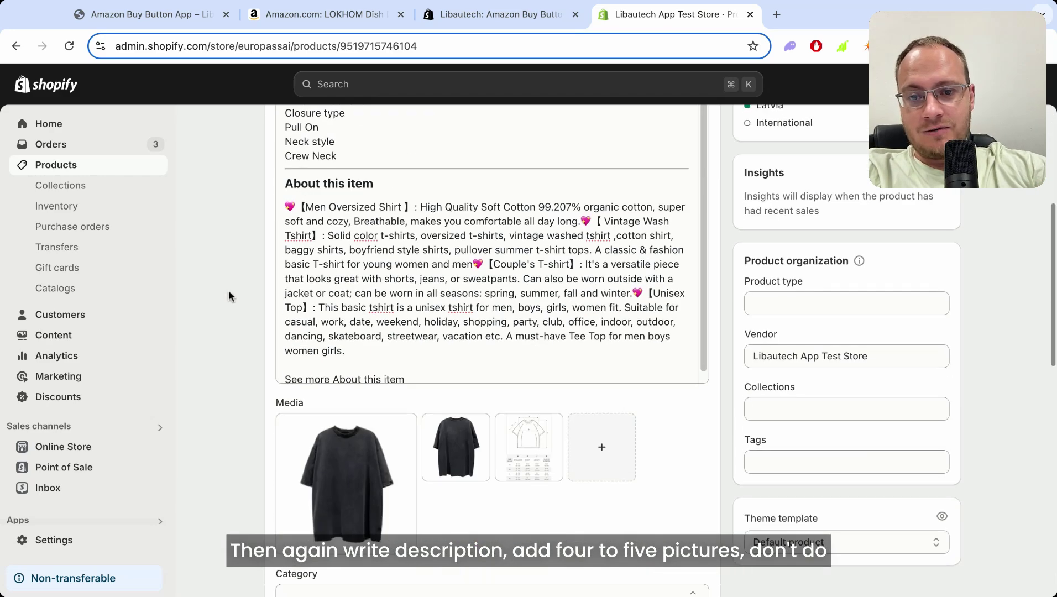
scroll(229, 296, "down", 5)
scroll(229, 296, "up", 1)
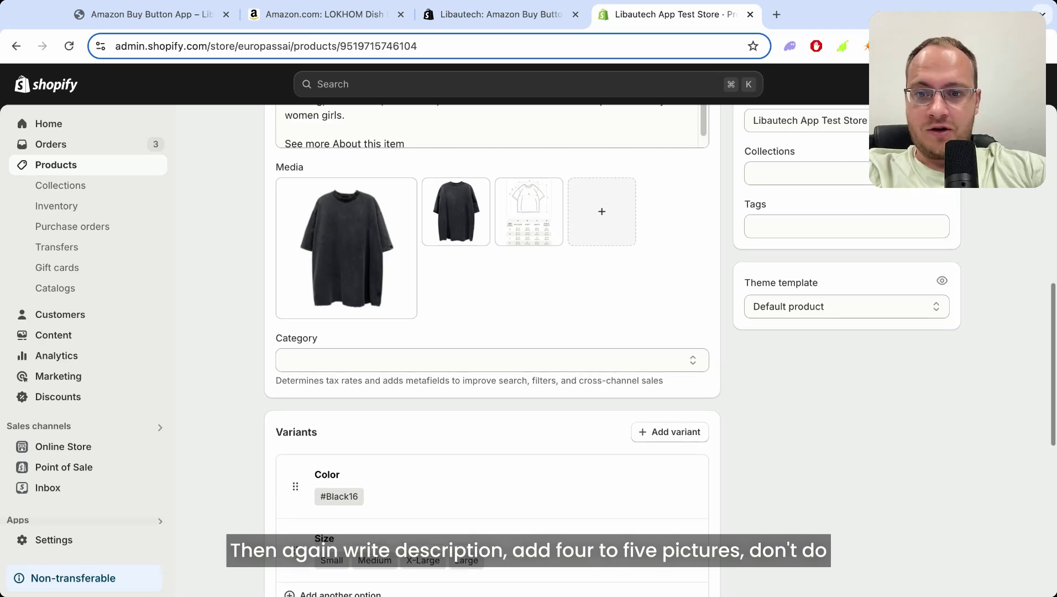
scroll(492, 330, "down", 3)
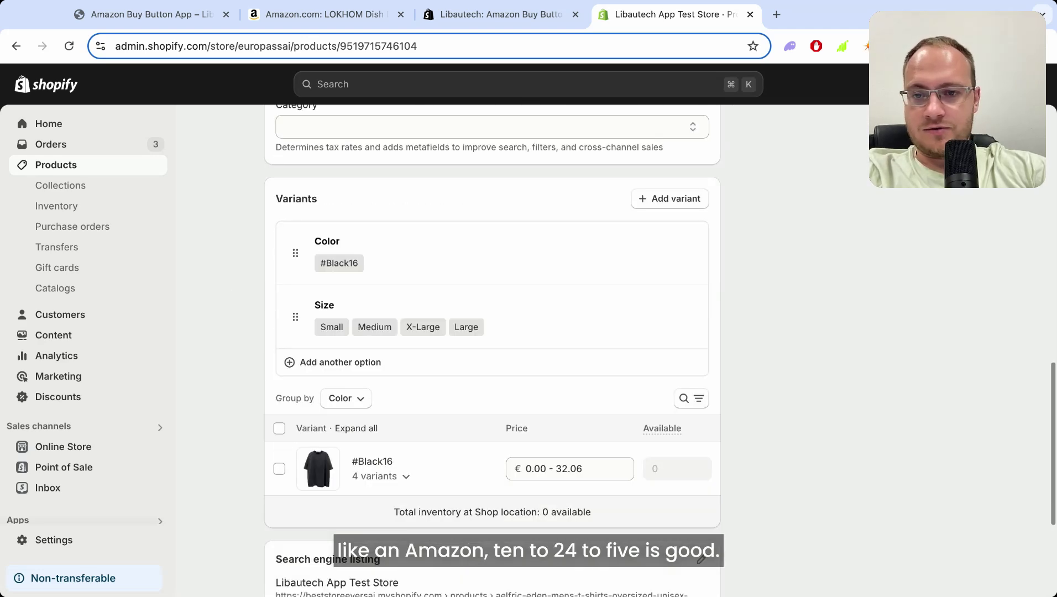
scroll(492, 330, "up", 3)
scroll(255, 318, "down", 3)
scroll(254, 318, "down", 2)
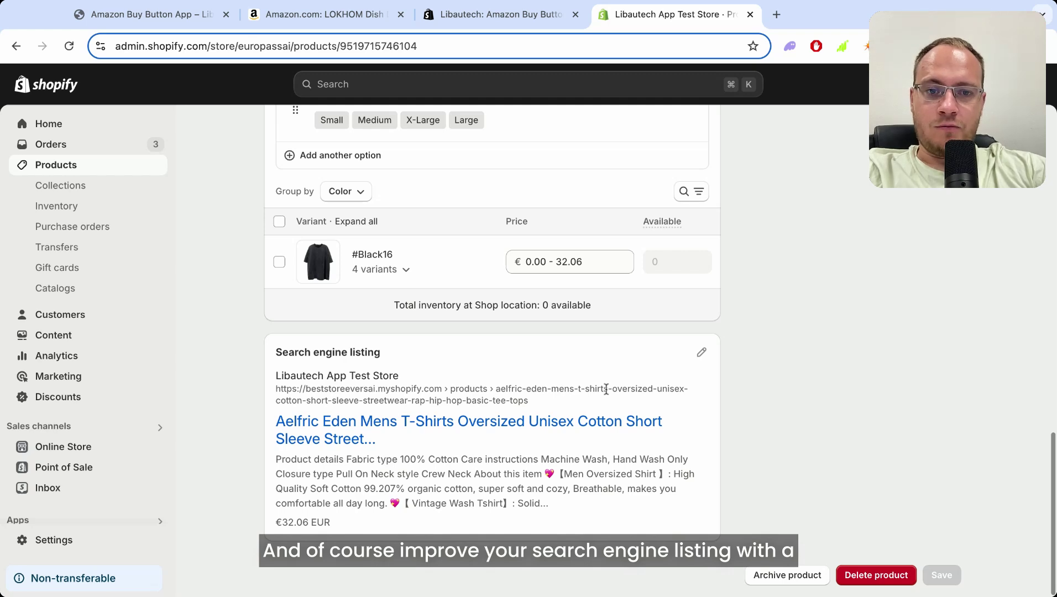
left_click(701, 353)
scroll(546, 391, "down", 3)
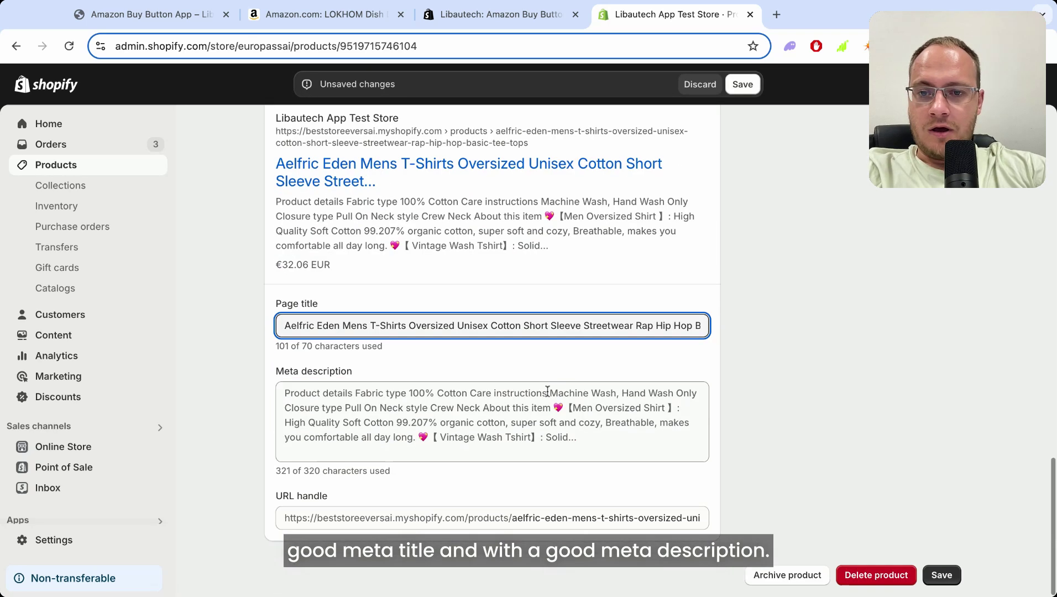
scroll(345, 364, "up", 2)
scroll(345, 364, "up", 2)
scroll(345, 367, "up", 3)
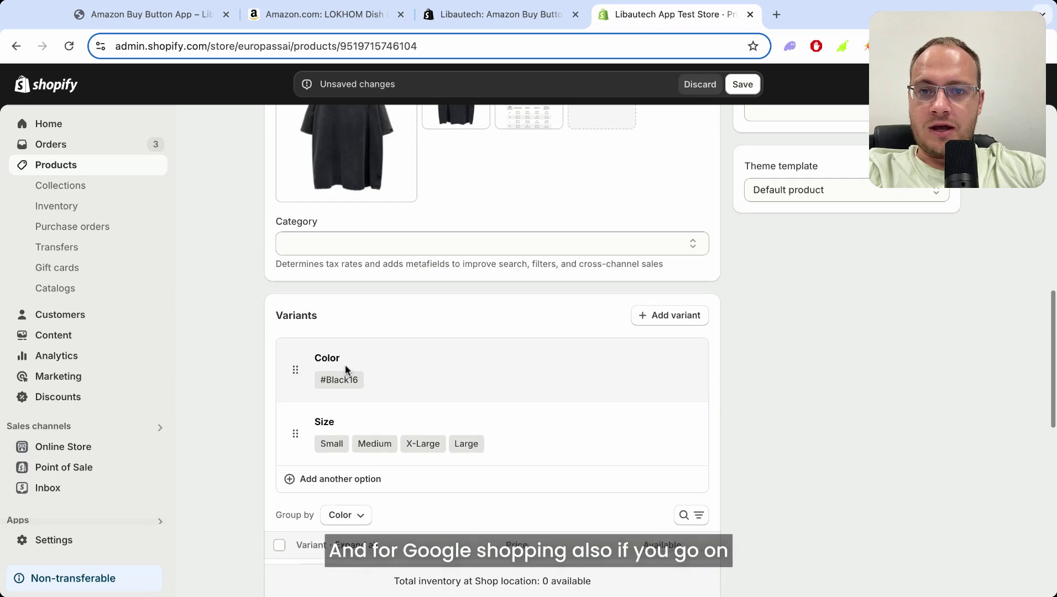
scroll(345, 369, "up", 3)
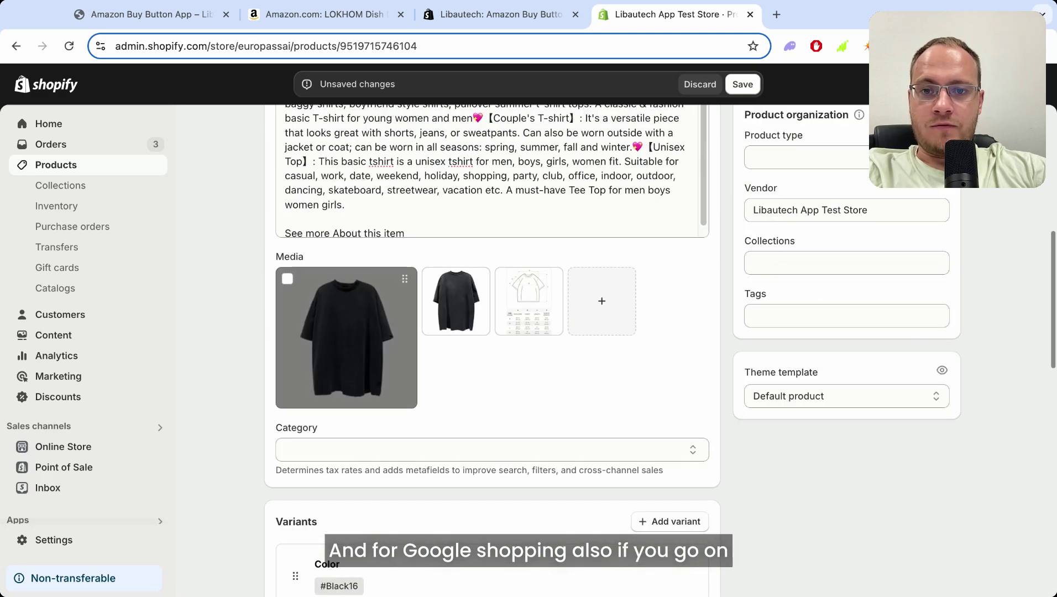
left_click(348, 352)
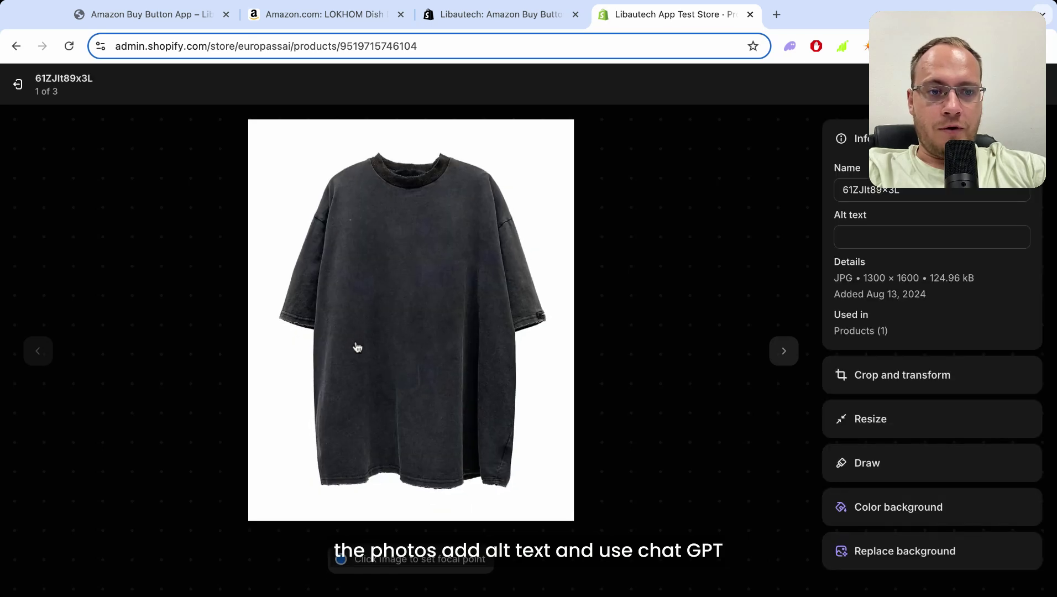
left_click(888, 225)
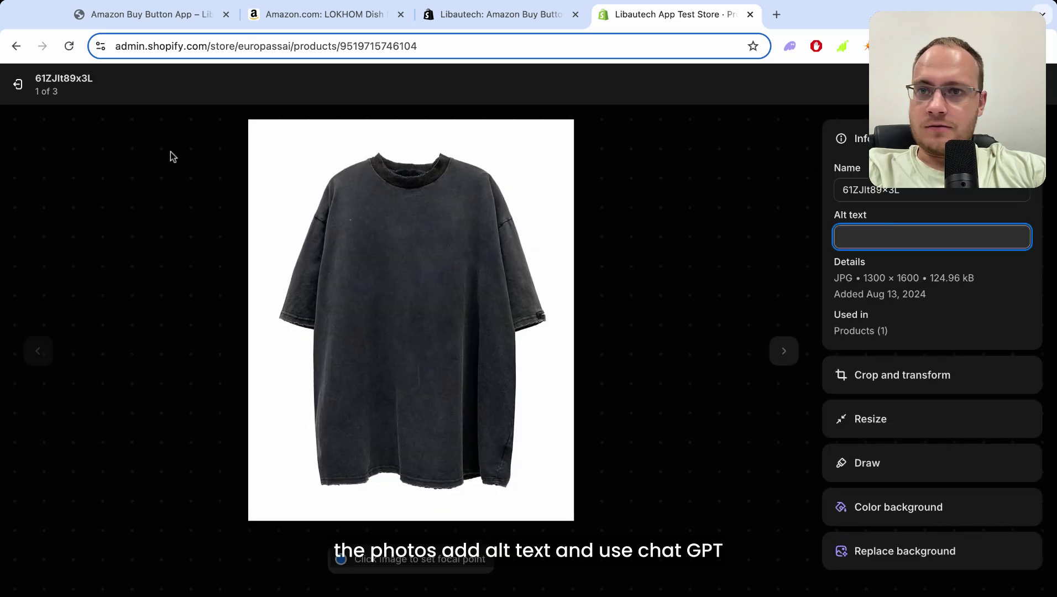
Step: Go to Online Store themes and pick the current Dawn theme
left_click(17, 84)
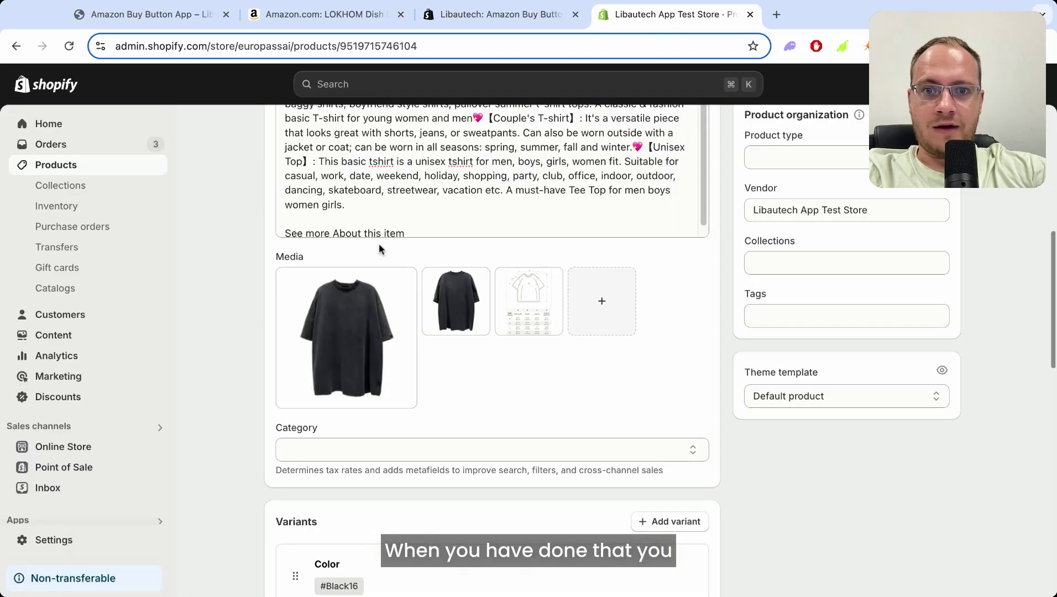
scroll(379, 243, "up", 1)
scroll(379, 247, "up", 1)
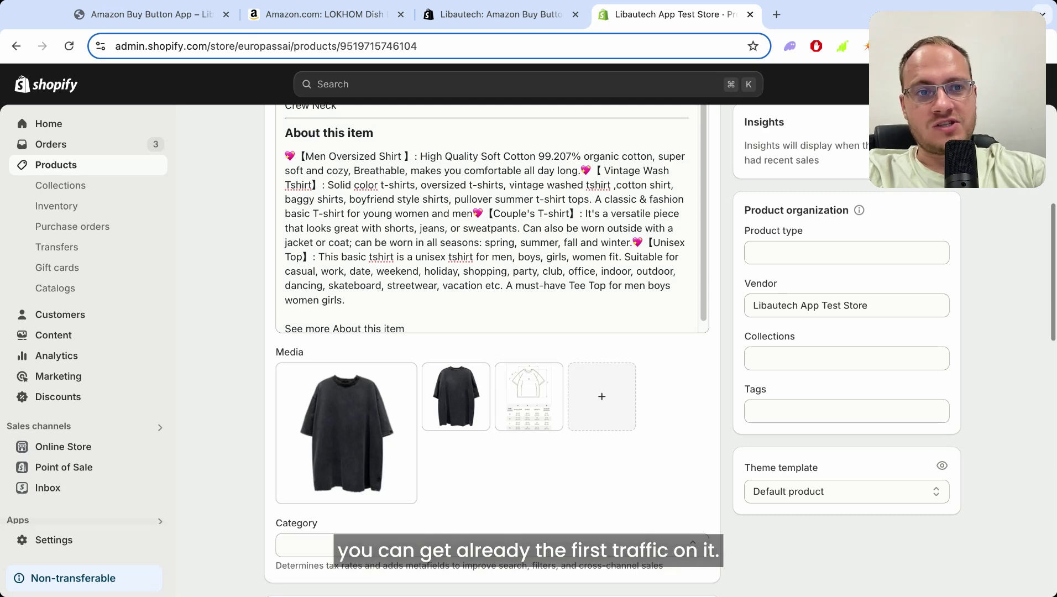
scroll(208, 190, "up", 1)
scroll(208, 190, "up", 3)
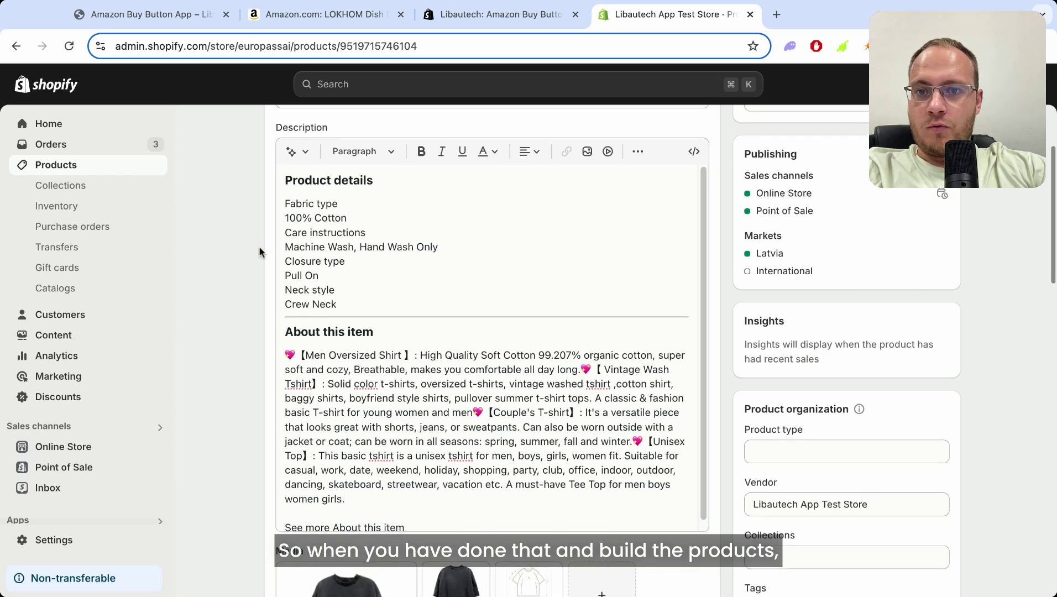
scroll(87, 338, "down", 3)
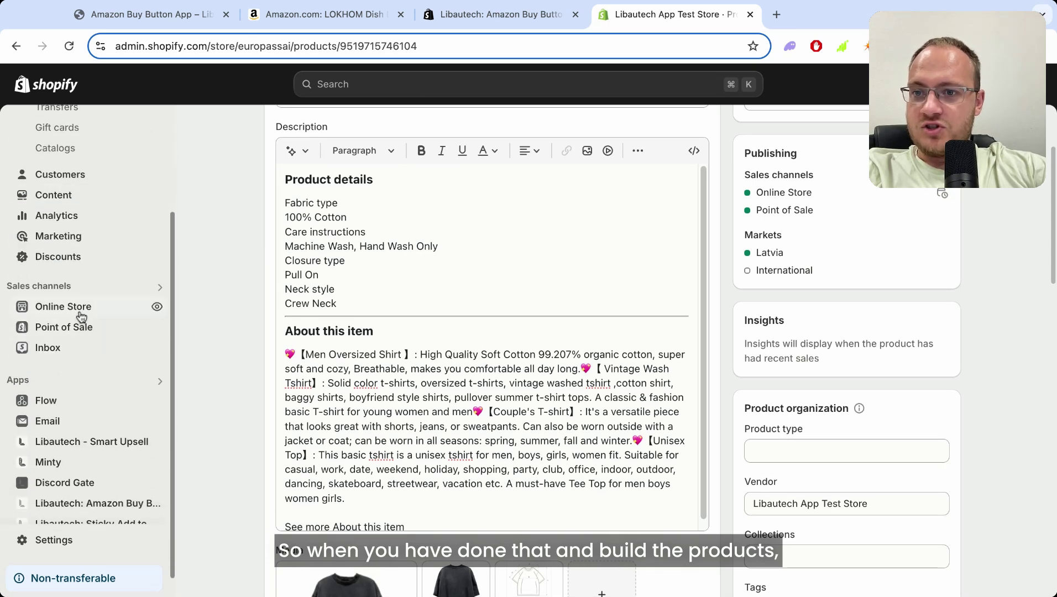
left_click(80, 313)
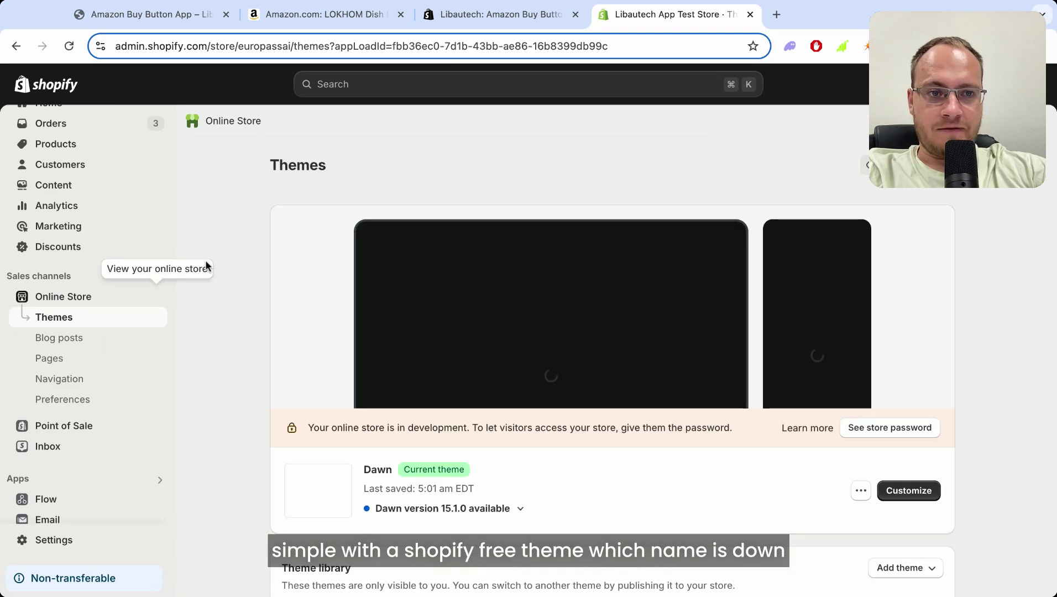
double_click(381, 468)
Step: Customize the Dawn theme, then switch to the Libautech: Amazon Buy Button app listing
left_click(913, 489)
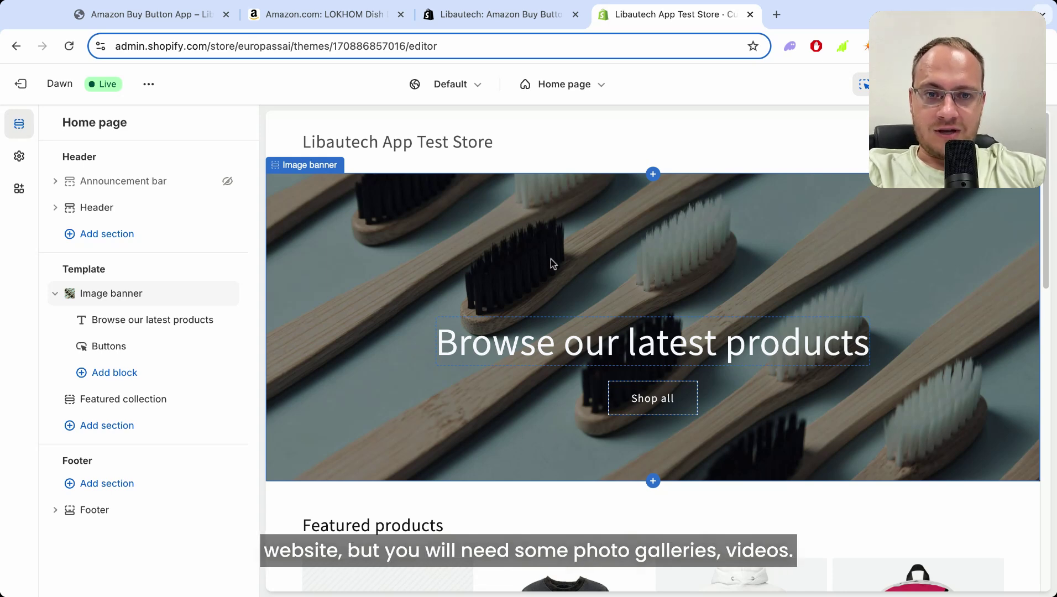
scroll(552, 263, "down", 3)
scroll(554, 272, "down", 3)
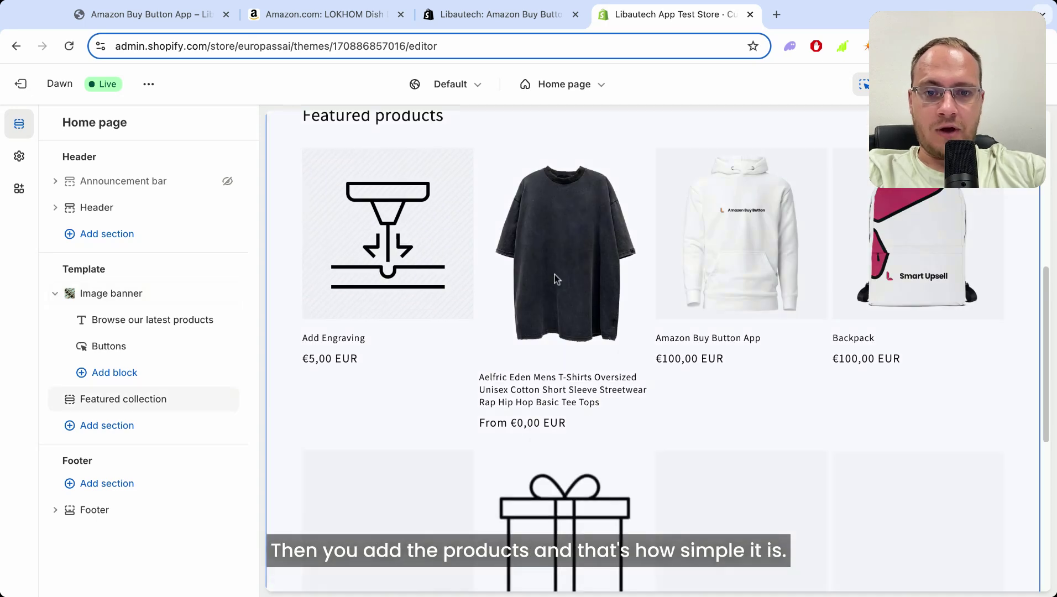
scroll(553, 277, "down", 2)
scroll(554, 275, "down", 2)
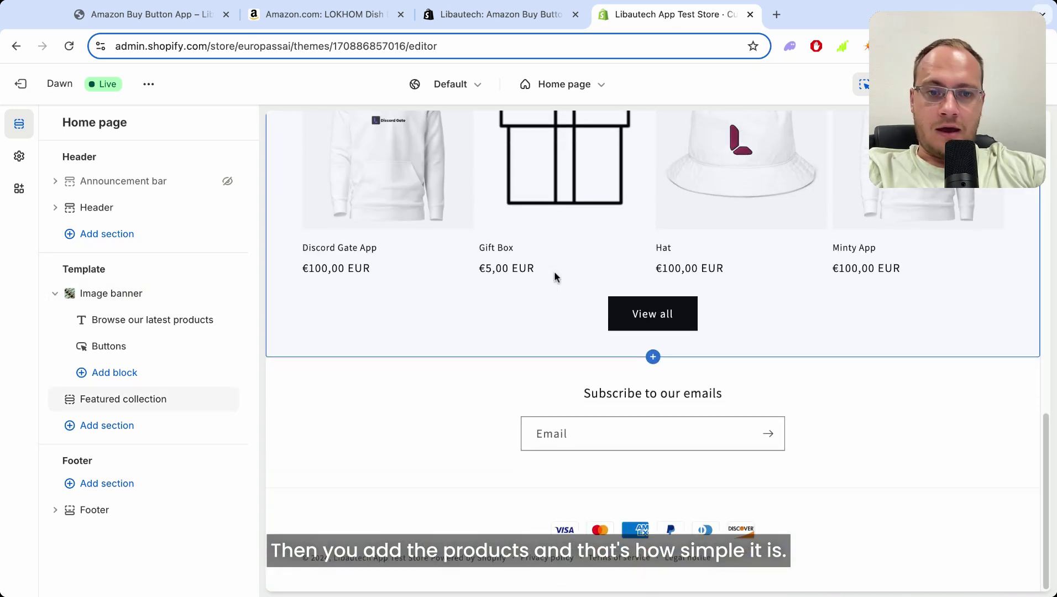
scroll(553, 272, "up", 5)
scroll(554, 272, "up", 3)
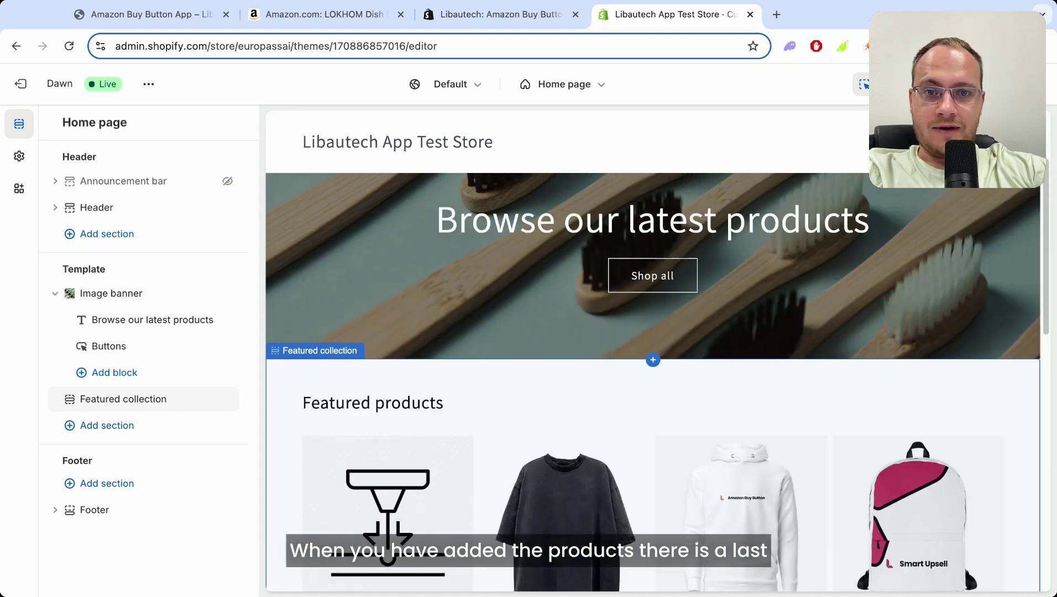
scroll(554, 272, "up", 2)
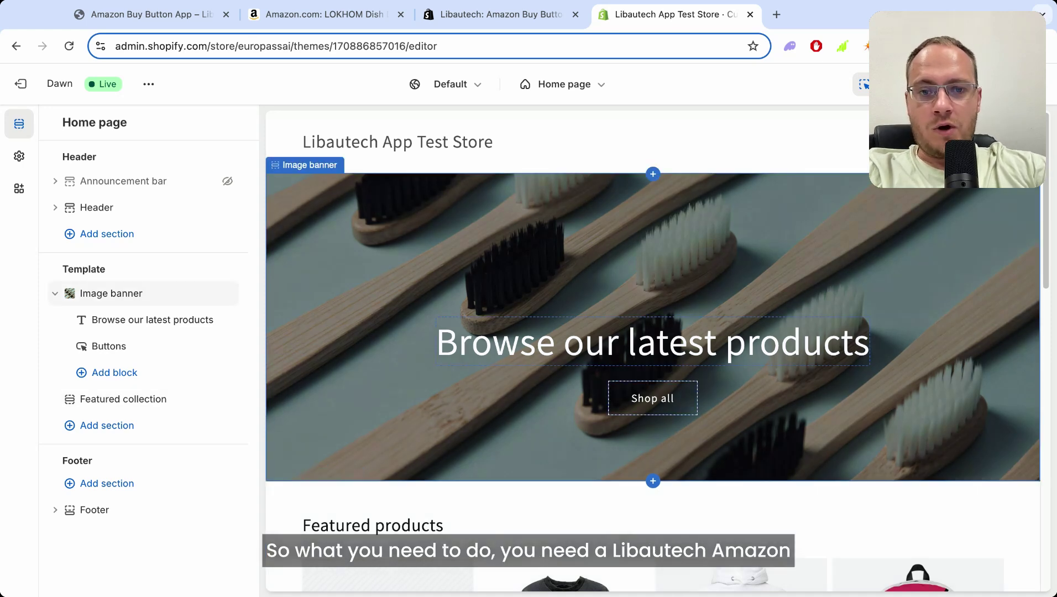
left_click(500, 16)
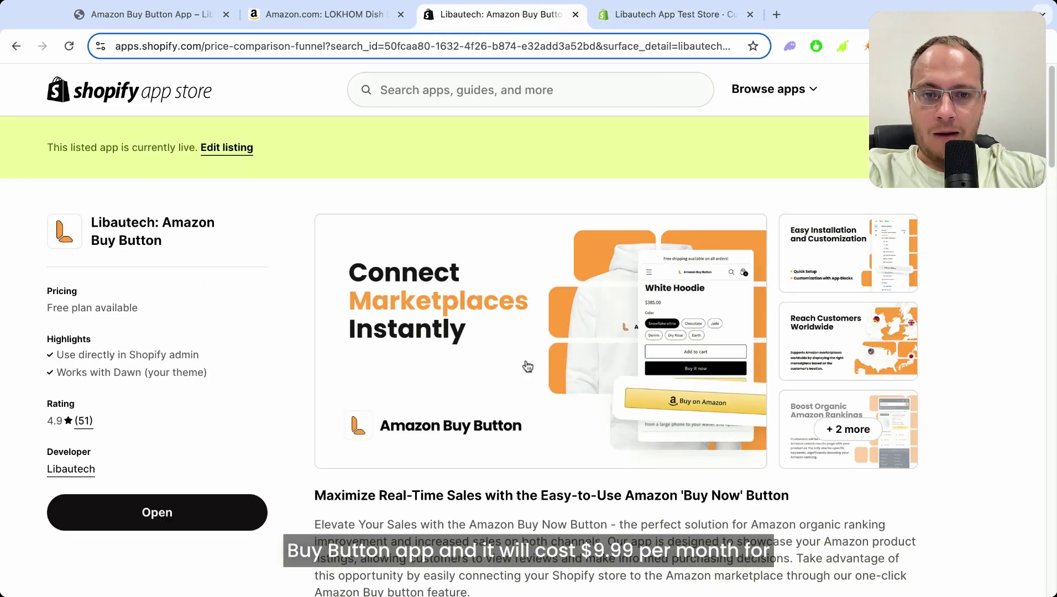
scroll(545, 375, "down", 1)
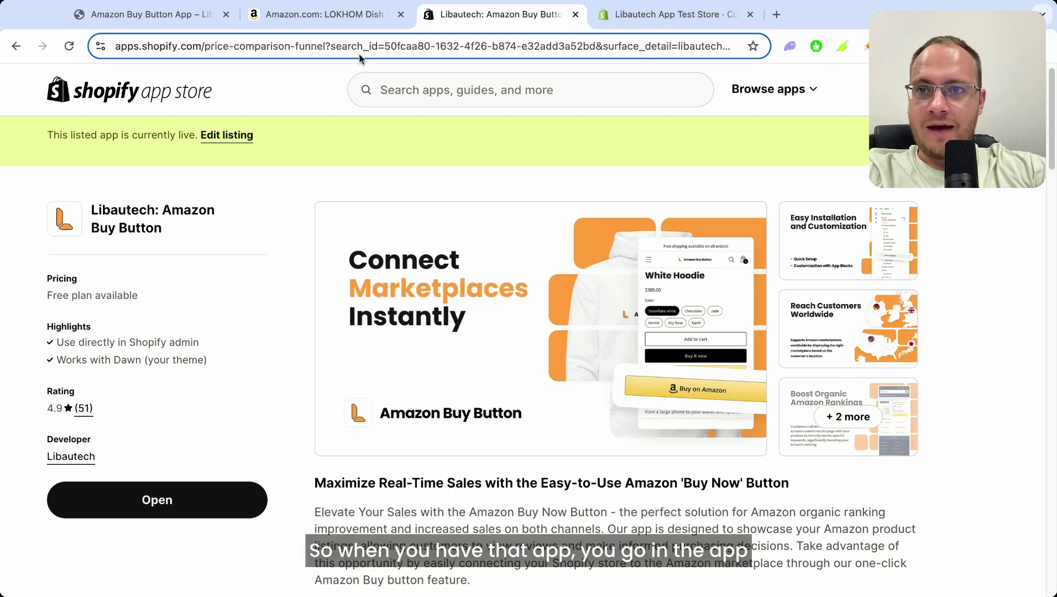
Step: Return to the theme editor tab and exit it back to the Themes list
left_click(671, 17)
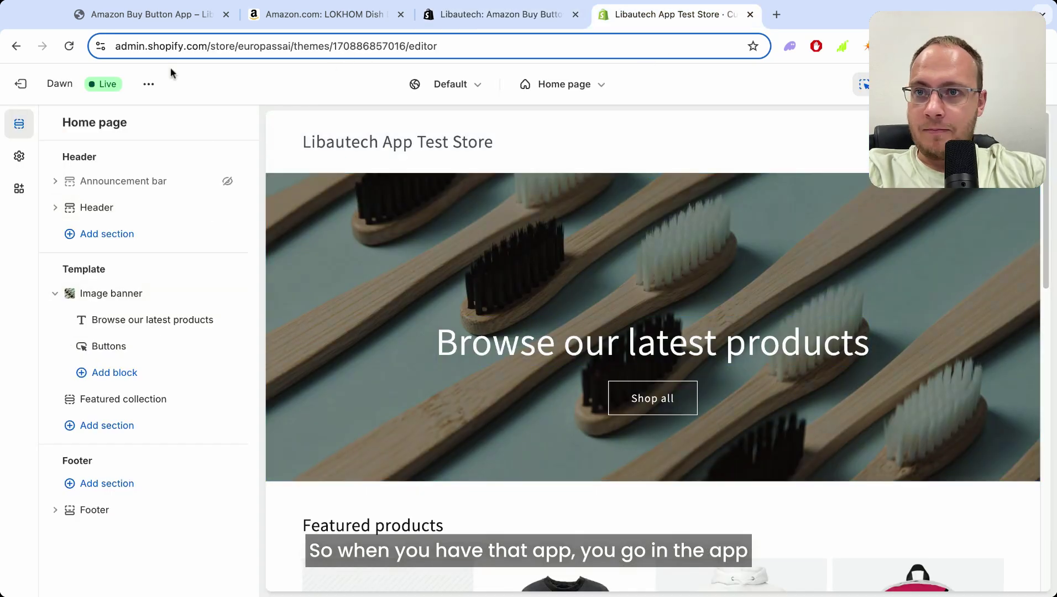
left_click(157, 17)
left_click(629, 20)
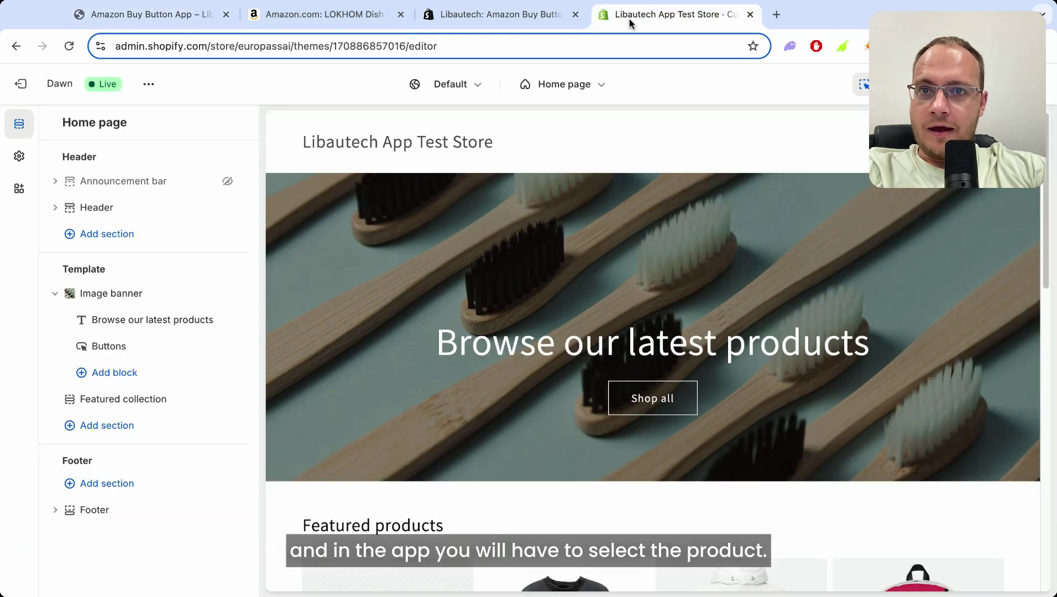
left_click(21, 83)
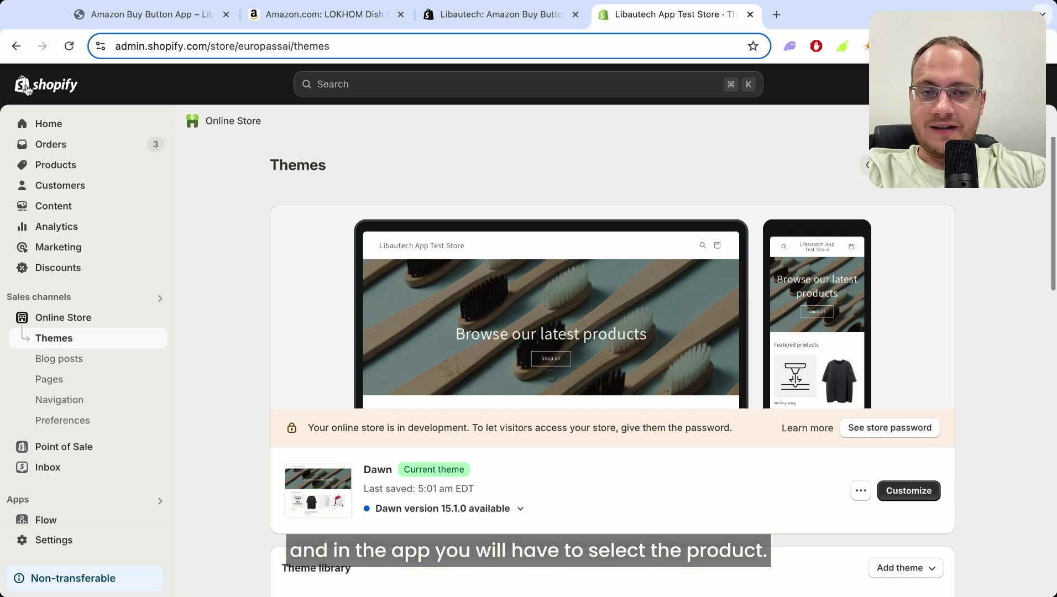
scroll(71, 467, "down", 3)
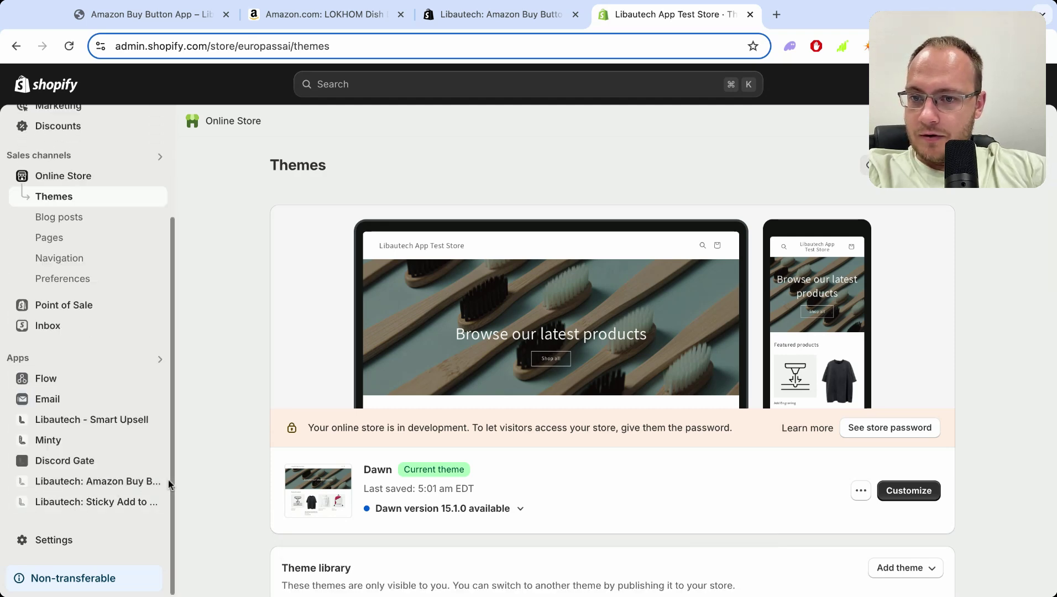
Step: In the Amazon Buy Button app, review the product picker and close it without adding anything
left_click(139, 483)
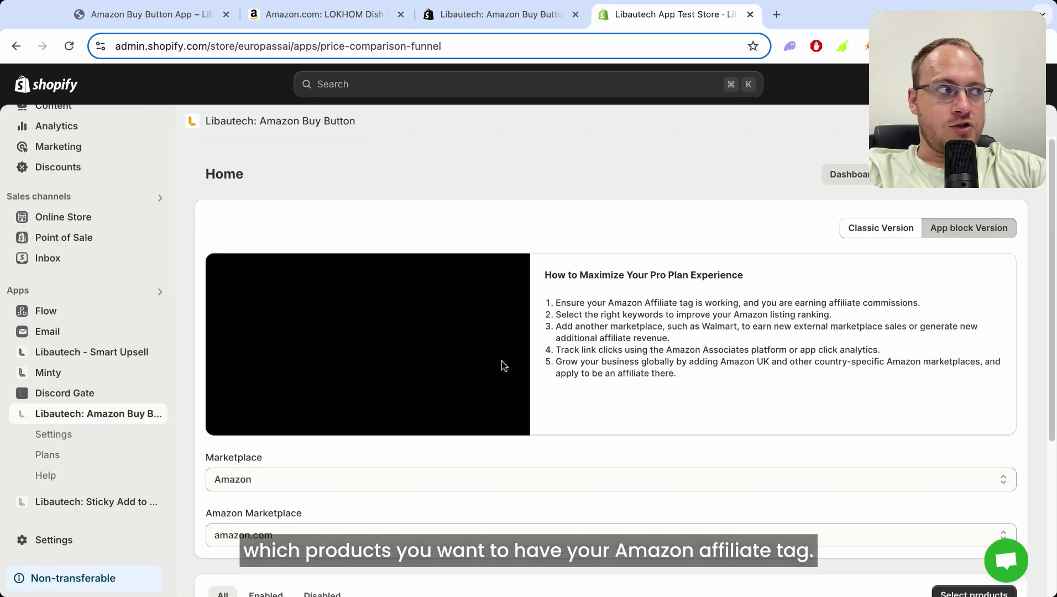
scroll(501, 366, "down", 5)
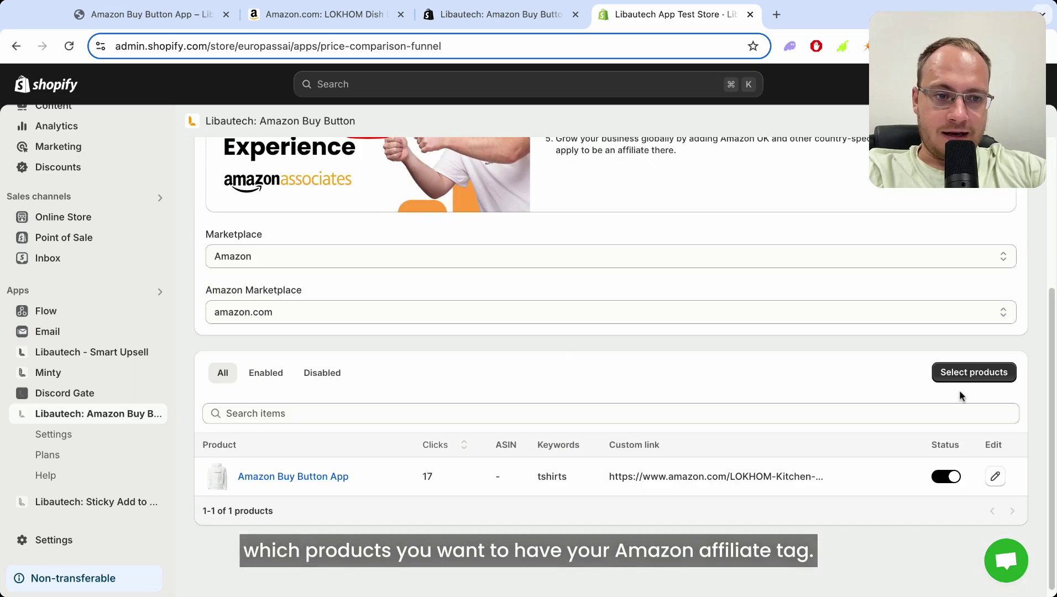
left_click(970, 375)
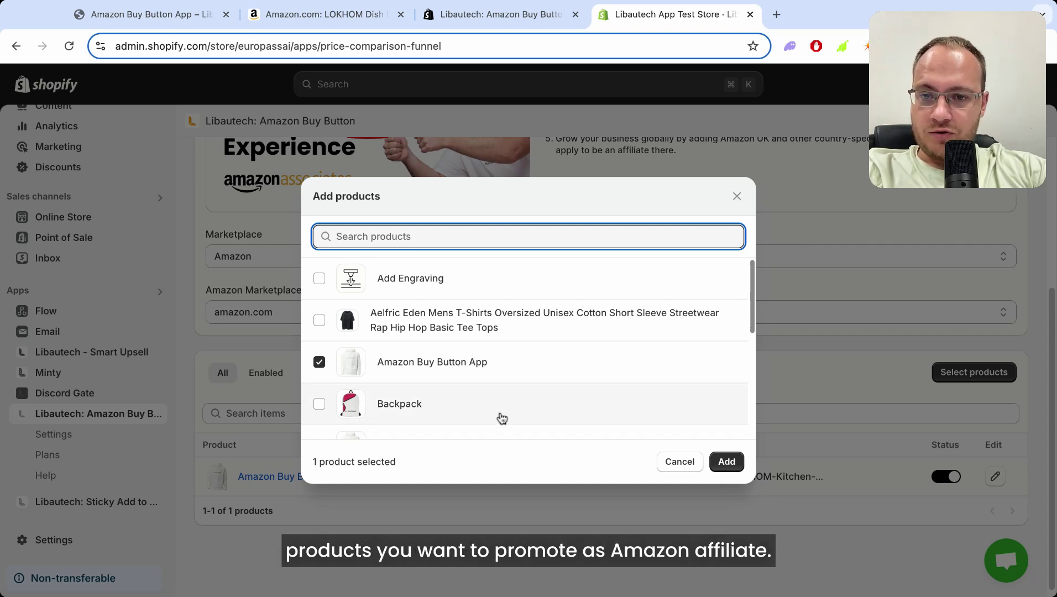
scroll(501, 419, "down", 2)
scroll(501, 420, "down", 5)
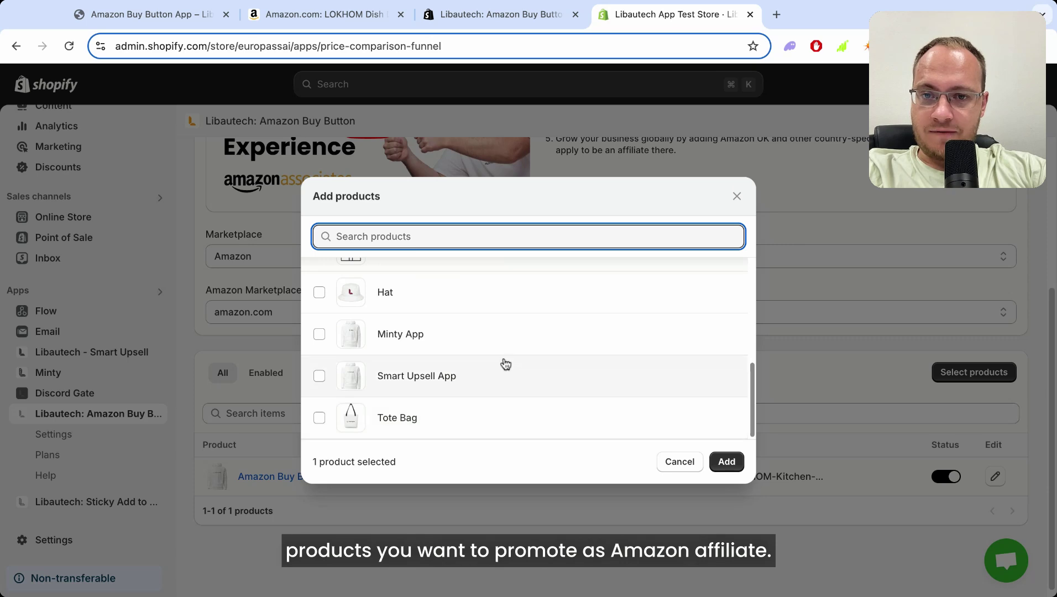
left_click(737, 198)
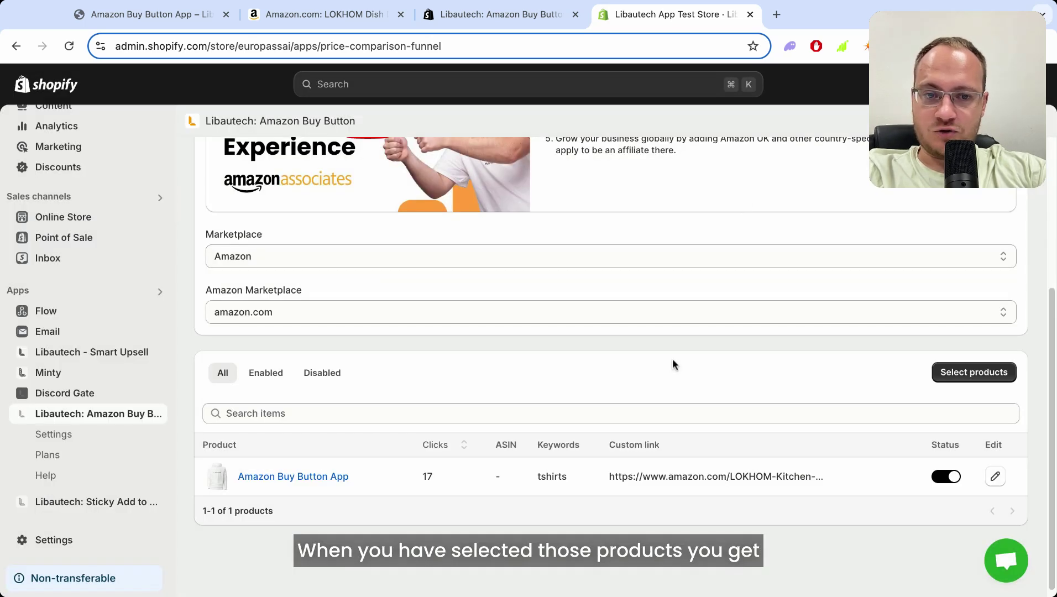
Step: Save and enable the product's custom Amazon link with Hide other Buy Buttons ticked, then head to Themes
left_click(996, 478)
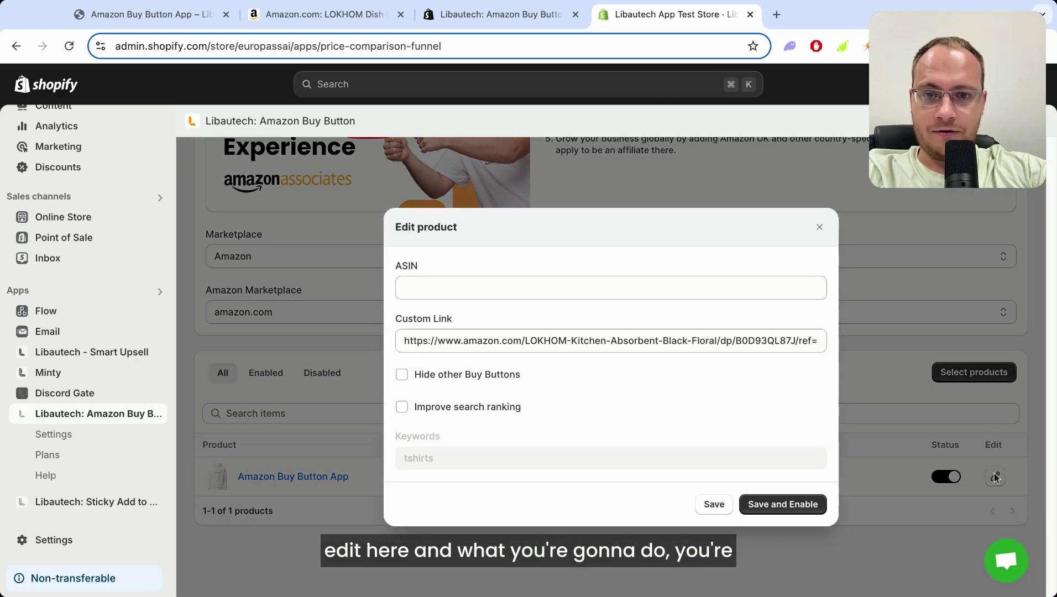
left_click(465, 344)
key("ctrl+a")
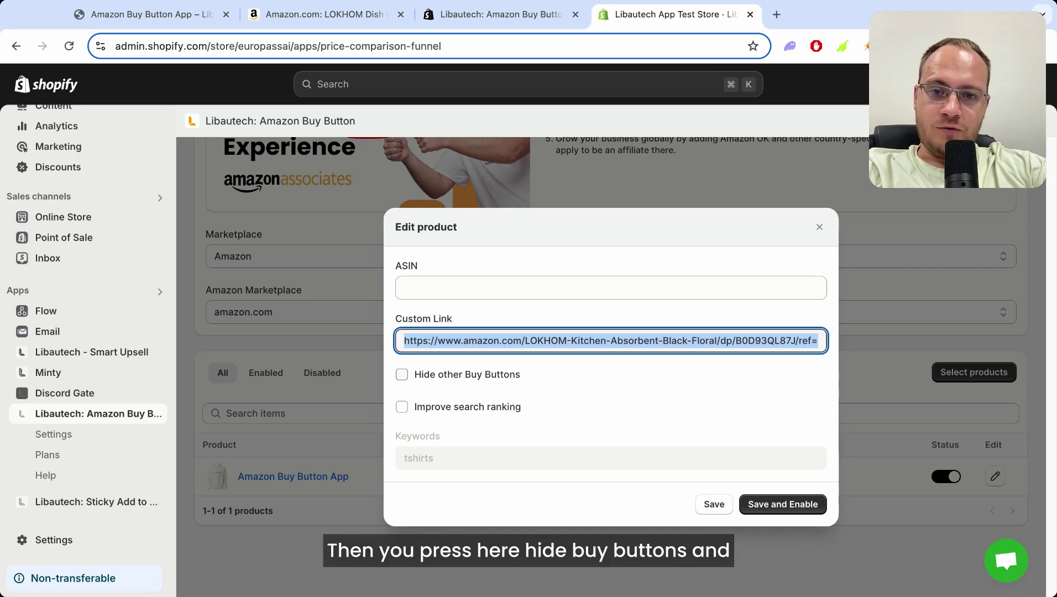
left_click(401, 373)
left_click(784, 505)
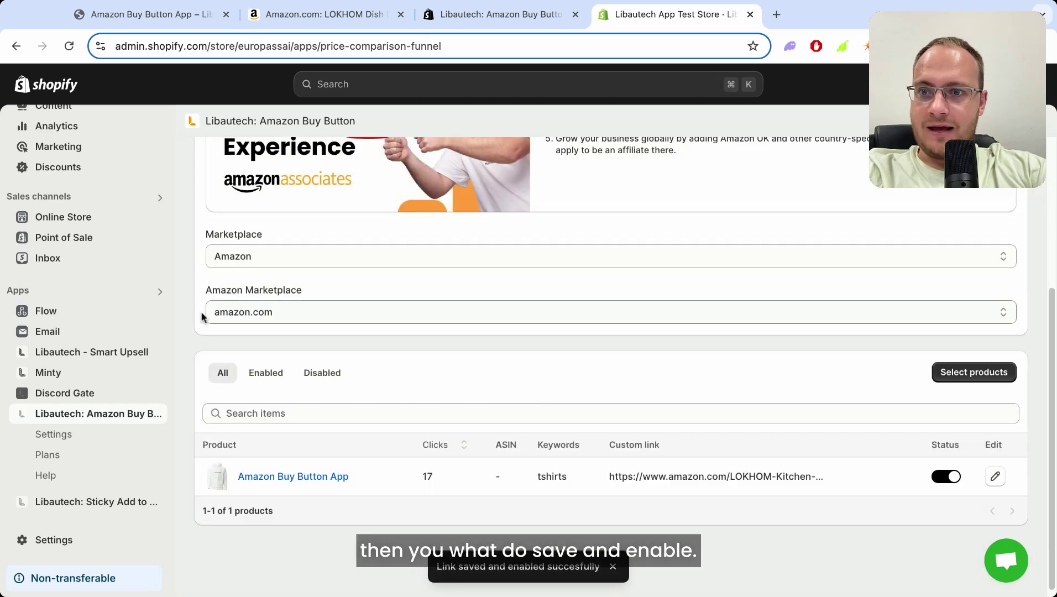
left_click(74, 218)
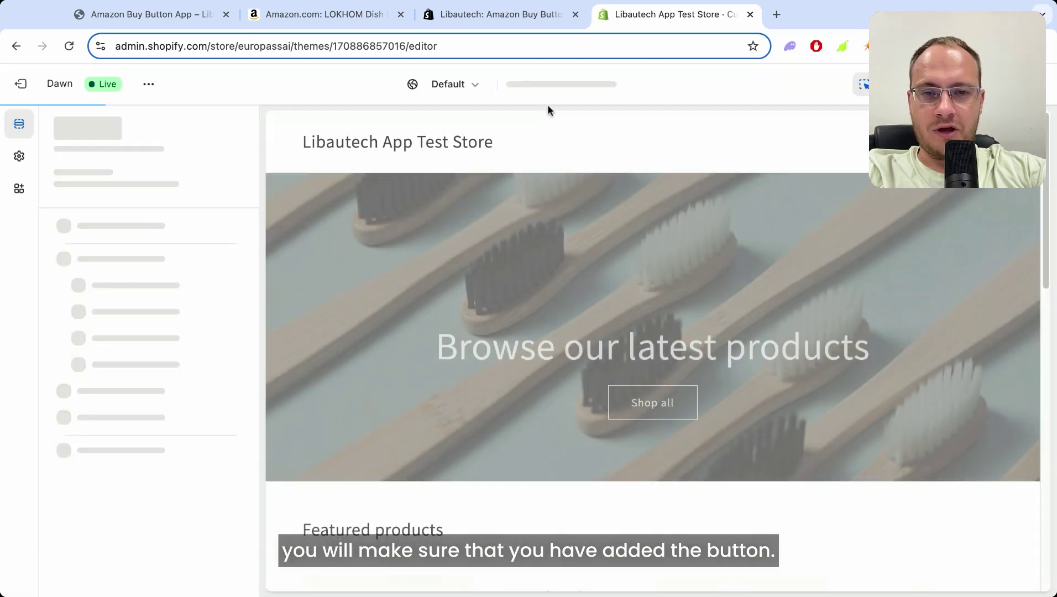
Step: Switch the editor to the Products > amazon-buy-button-app template
left_click(557, 89)
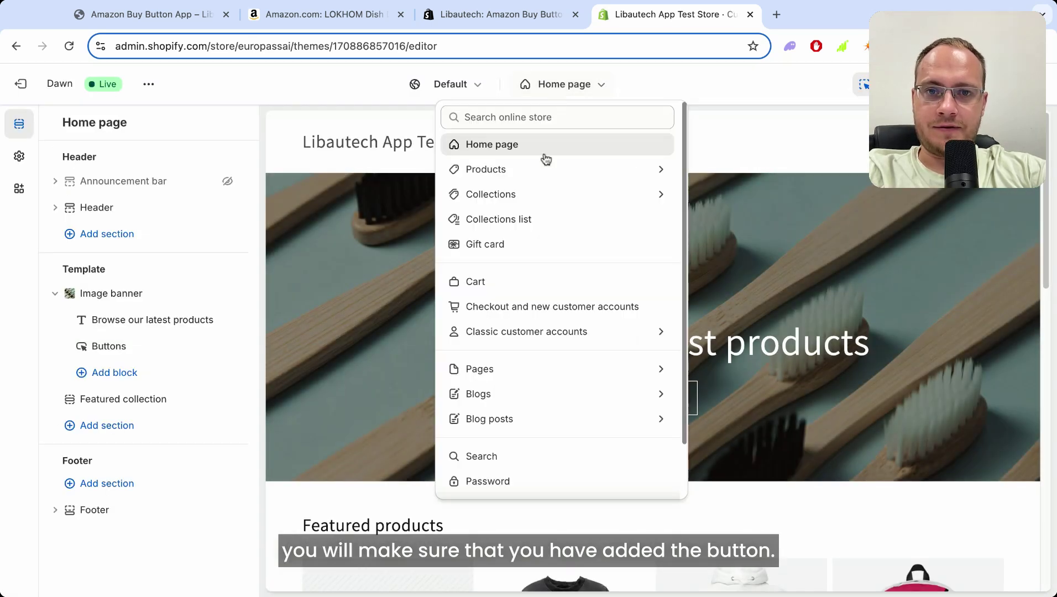
left_click(541, 168)
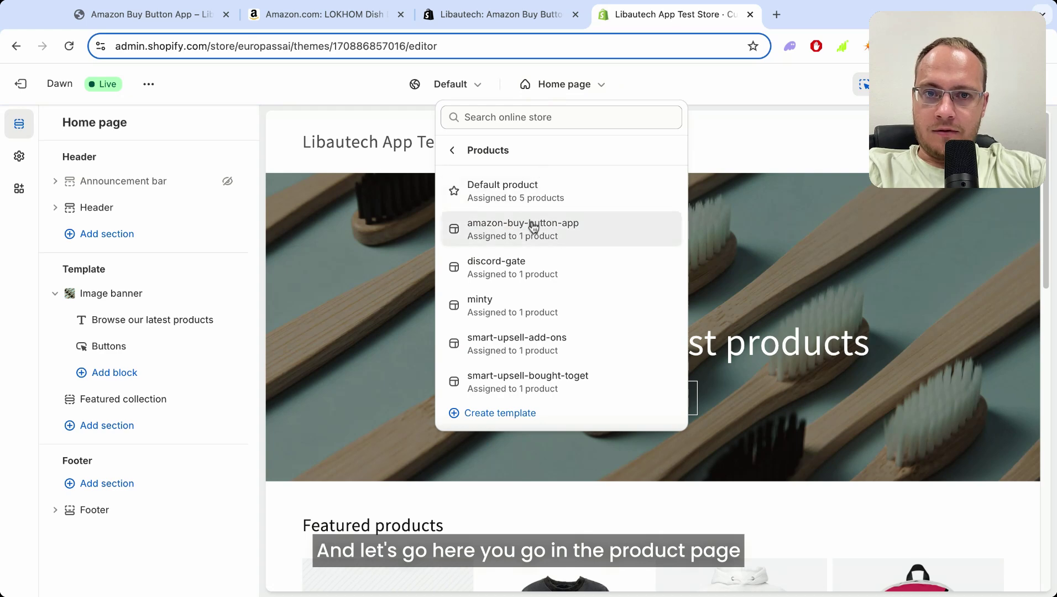
left_click(531, 229)
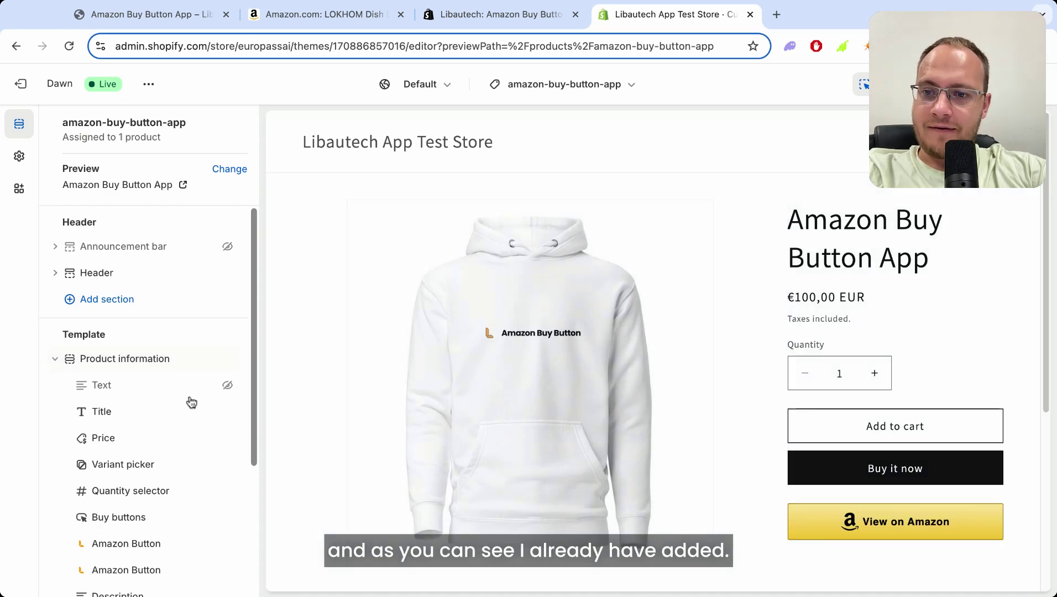
scroll(172, 396, "down", 3)
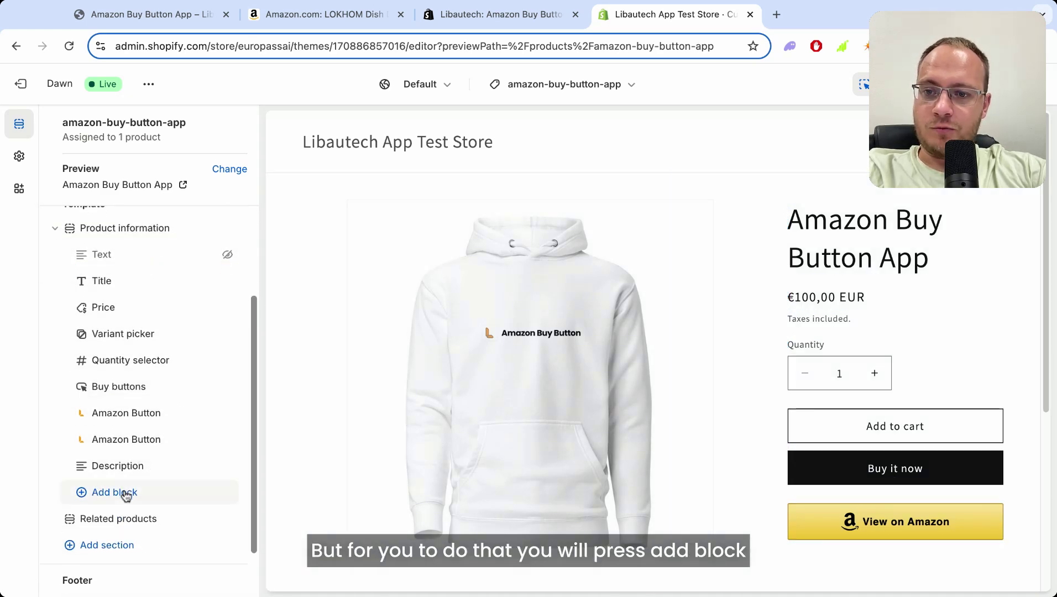
Step: Check the available app blocks, then delete the default Buy buttons block
left_click(118, 492)
left_click(384, 313)
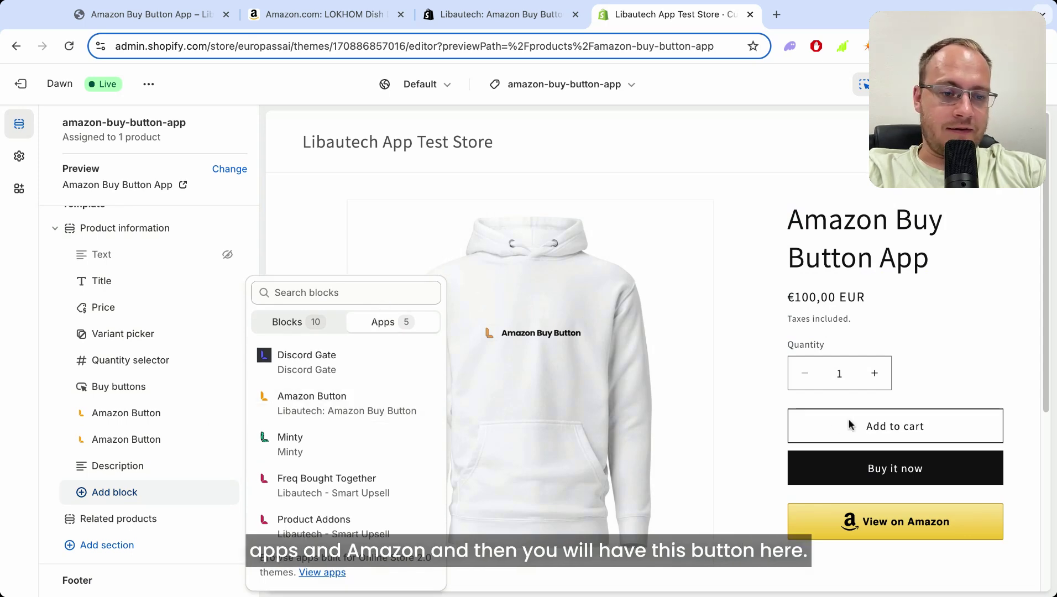
left_click(947, 380)
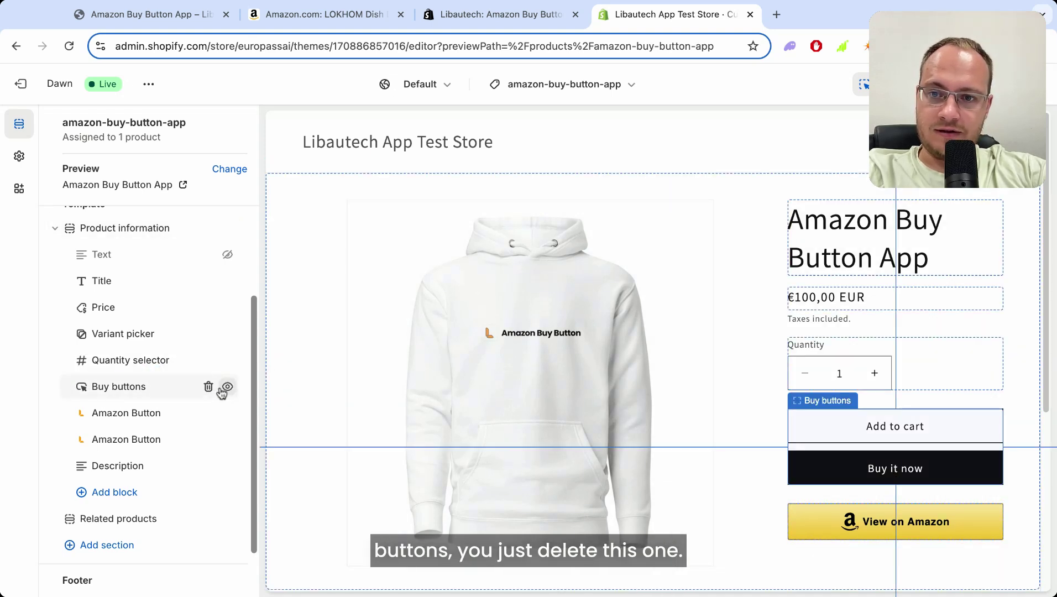
left_click(208, 387)
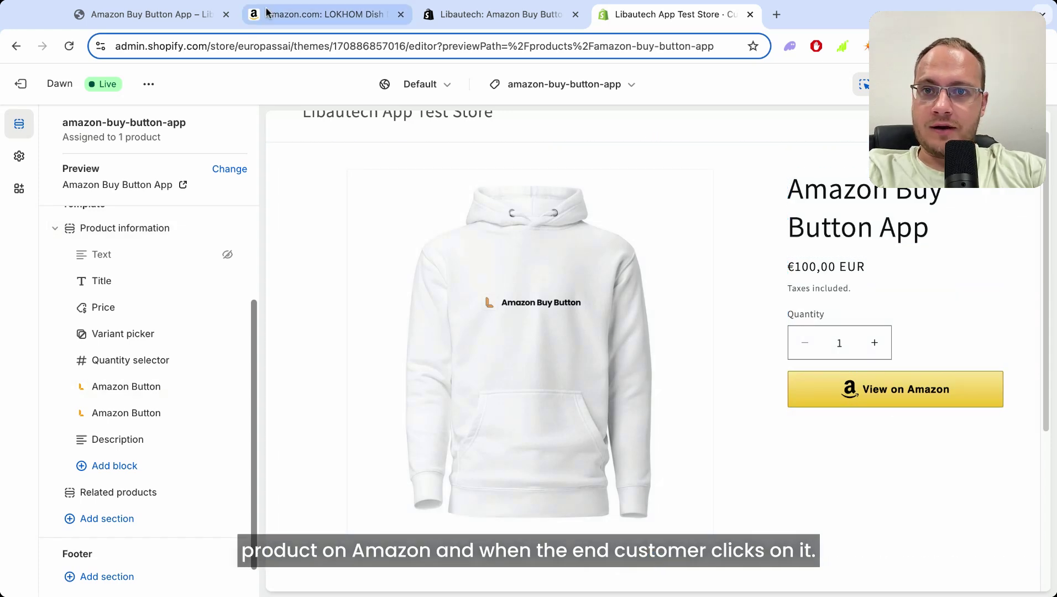
Step: On the live storefront page, use View on Amazon to open the LOKHOM Dish Drying Mat listing
left_click(184, 17)
left_click(784, 479)
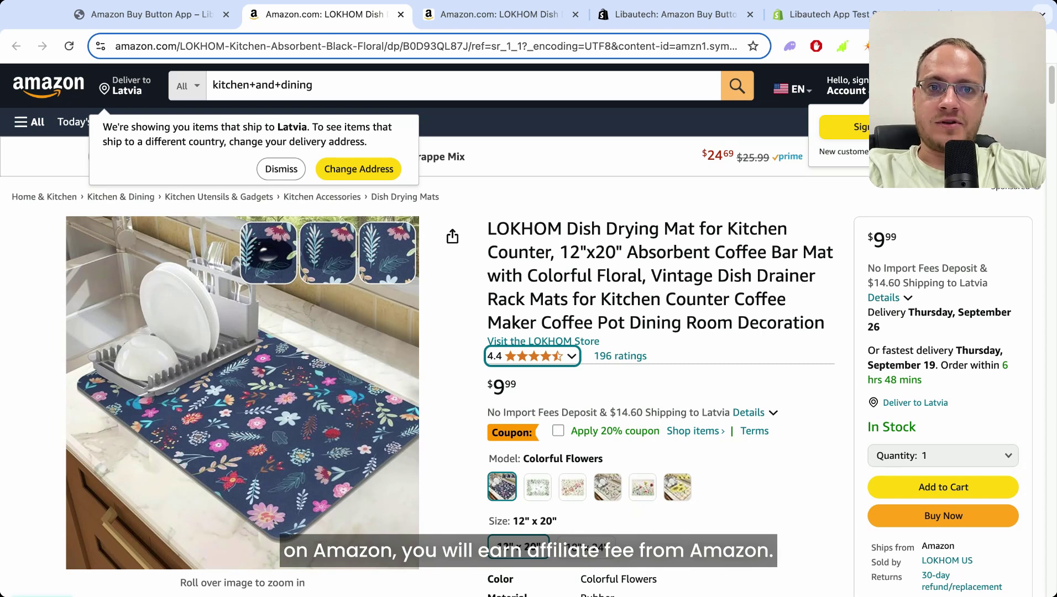
Step: Review the storefront product page, then return to the Amazon Buy Button app listing
left_click(155, 20)
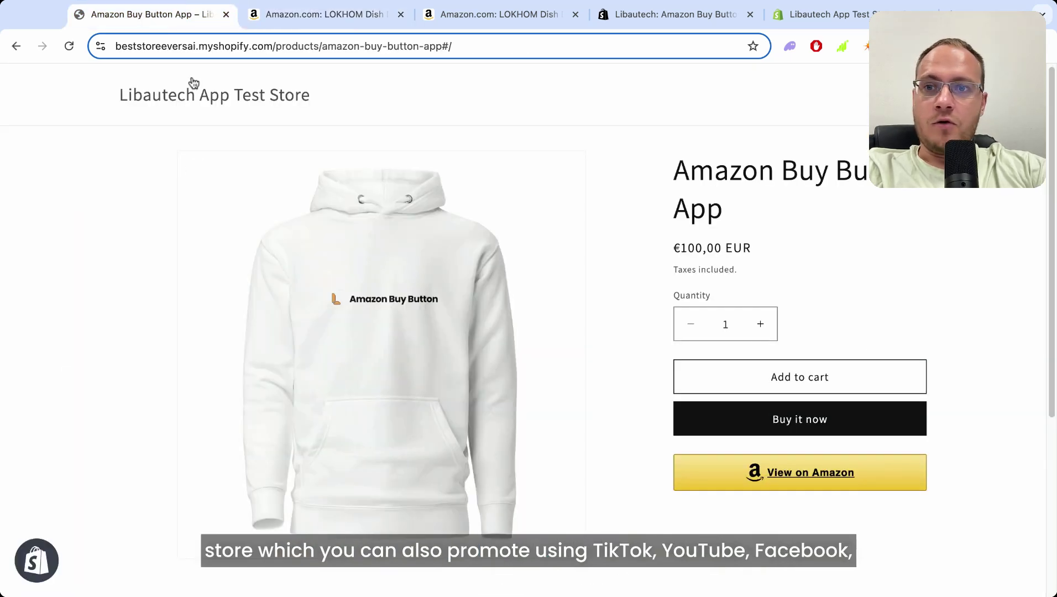
scroll(715, 206, "down", 1)
scroll(716, 206, "up", 1)
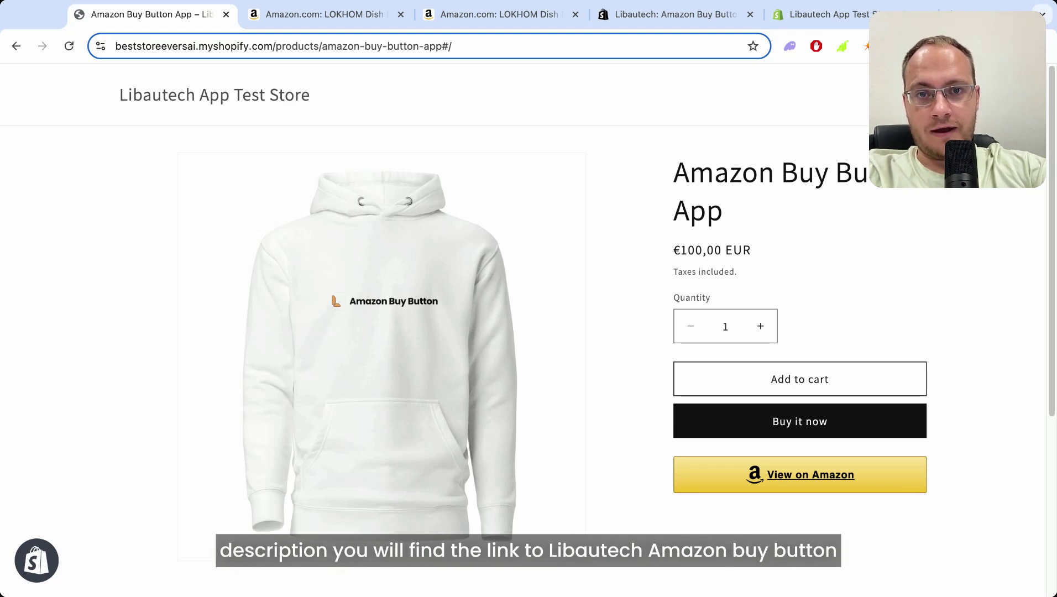
left_click(663, 15)
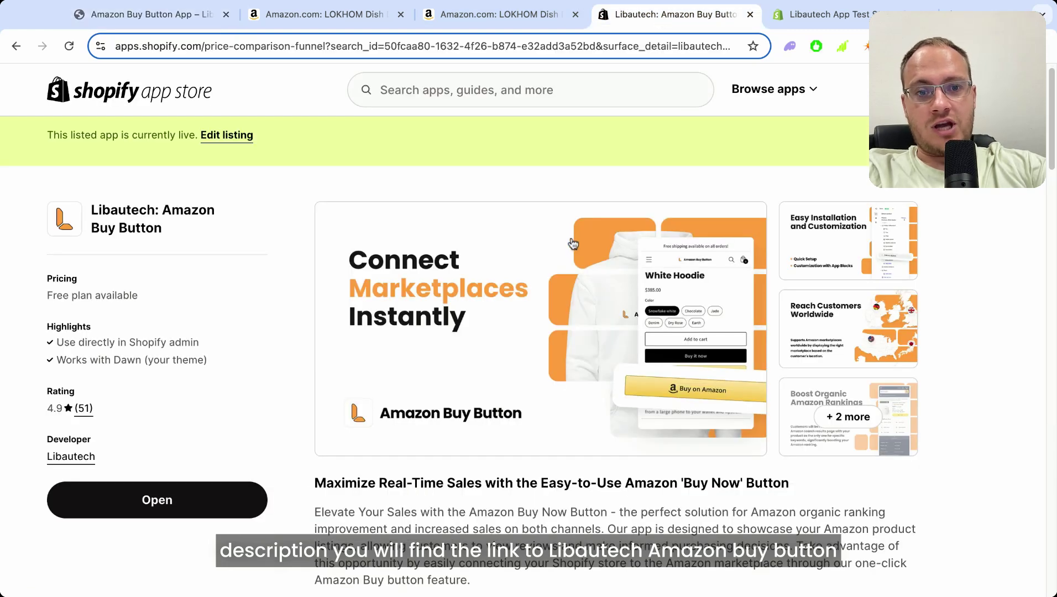